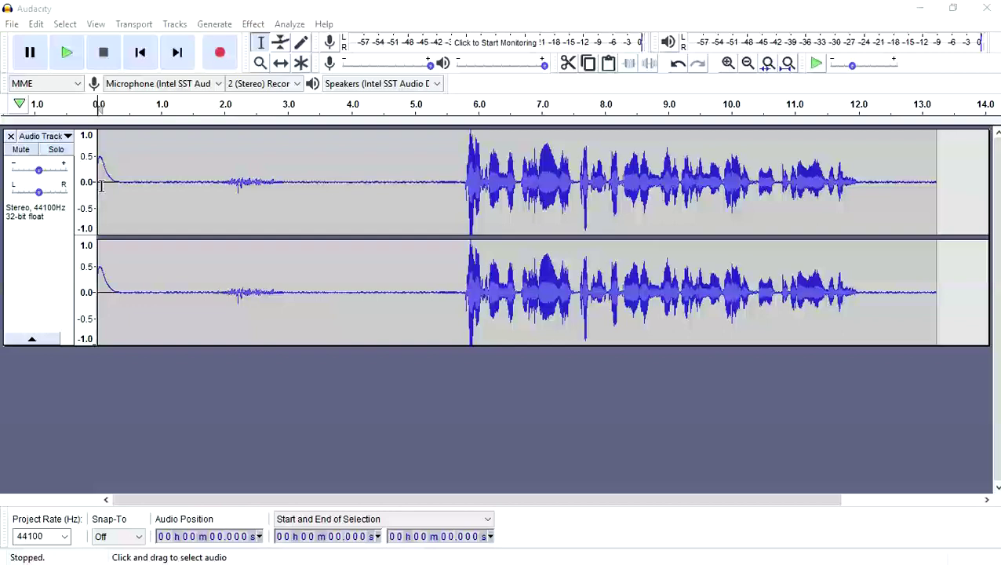
# Capture the 0–5.8 s silent lead-in as the Noise Reduction noise profile, then deselect.
pyautogui.moveTo(114, 193); pyautogui.dragTo(467, 246)
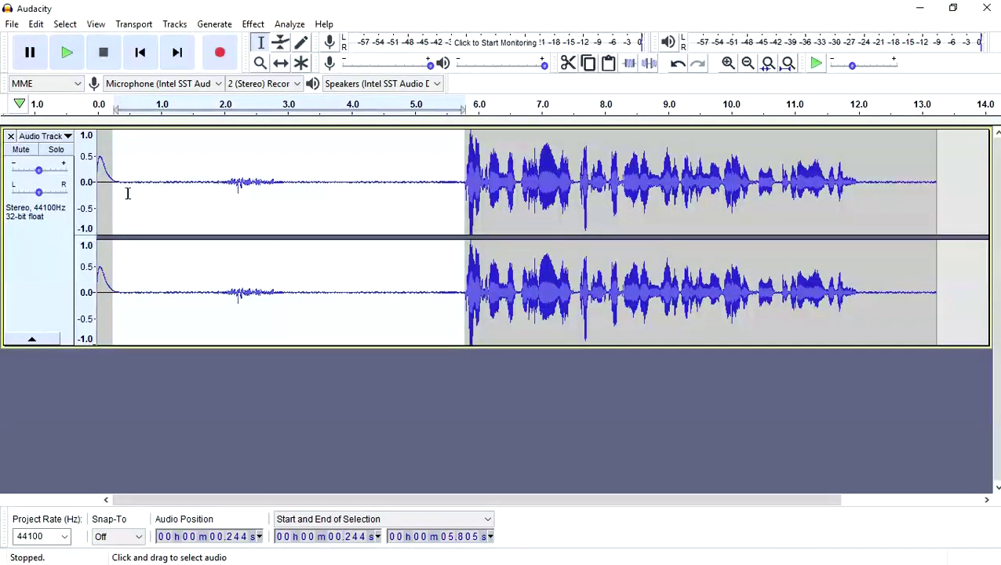
pyautogui.moveTo(123, 187); pyautogui.dragTo(98, 181)
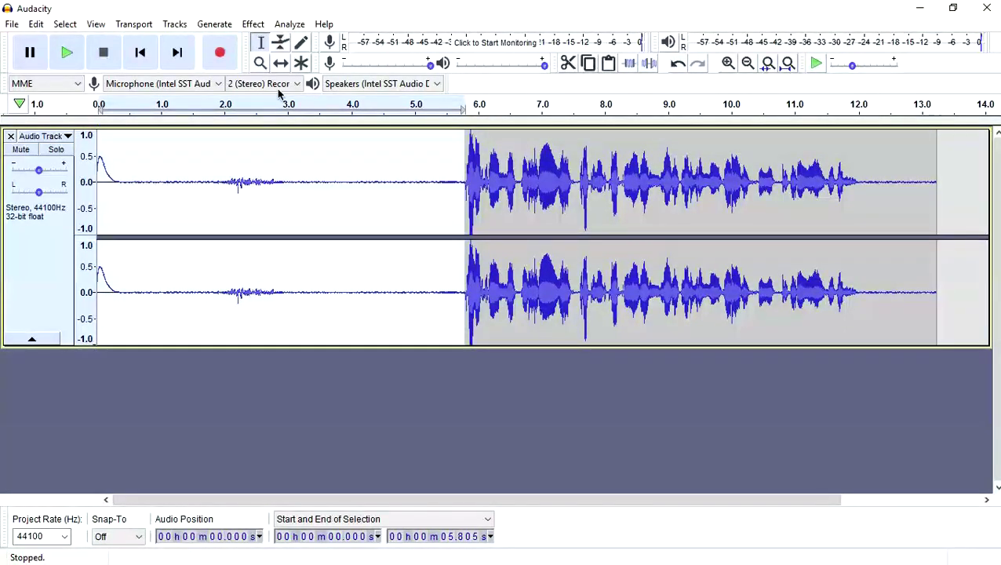
pyautogui.click(262, 24)
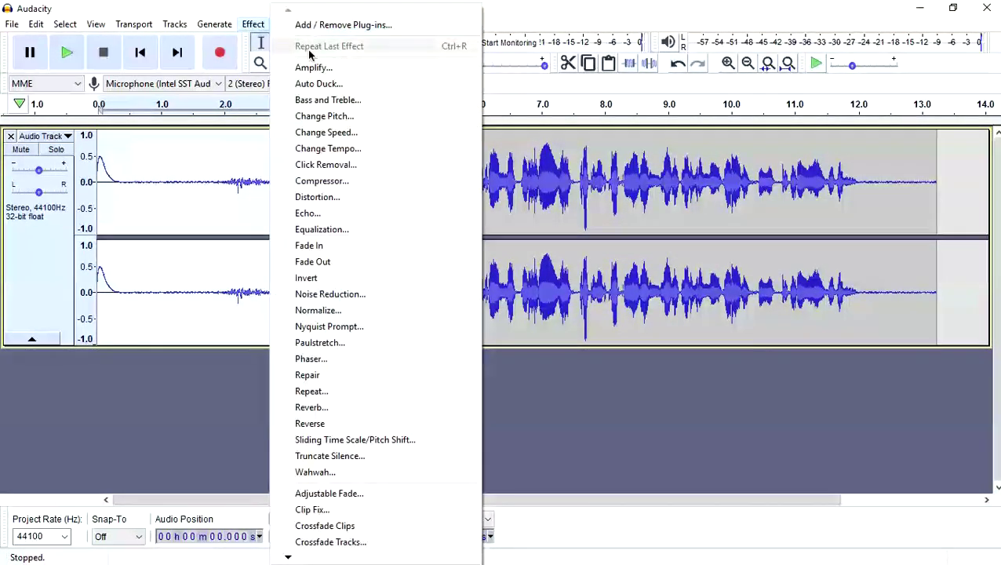
pyautogui.click(330, 294)
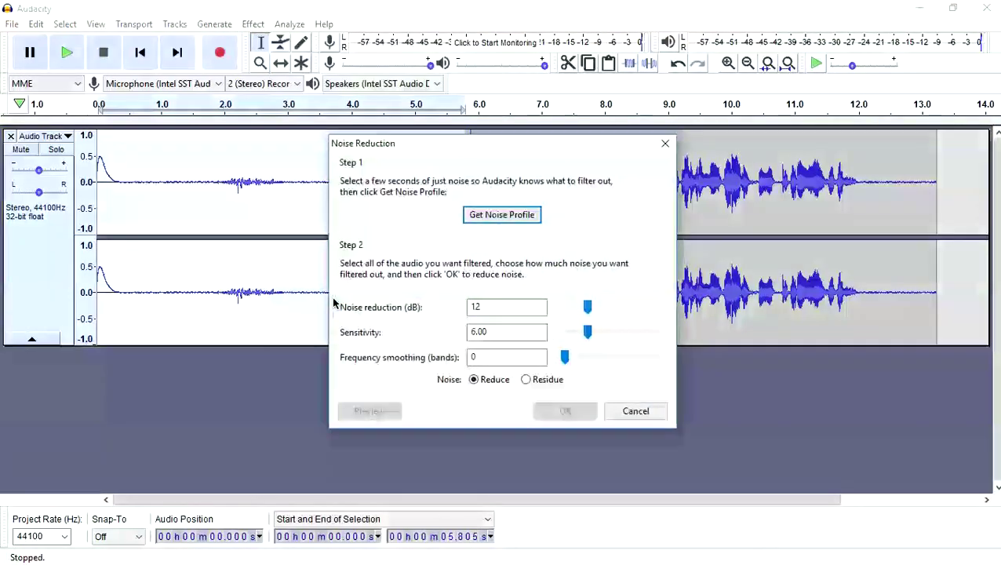
pyautogui.click(475, 215)
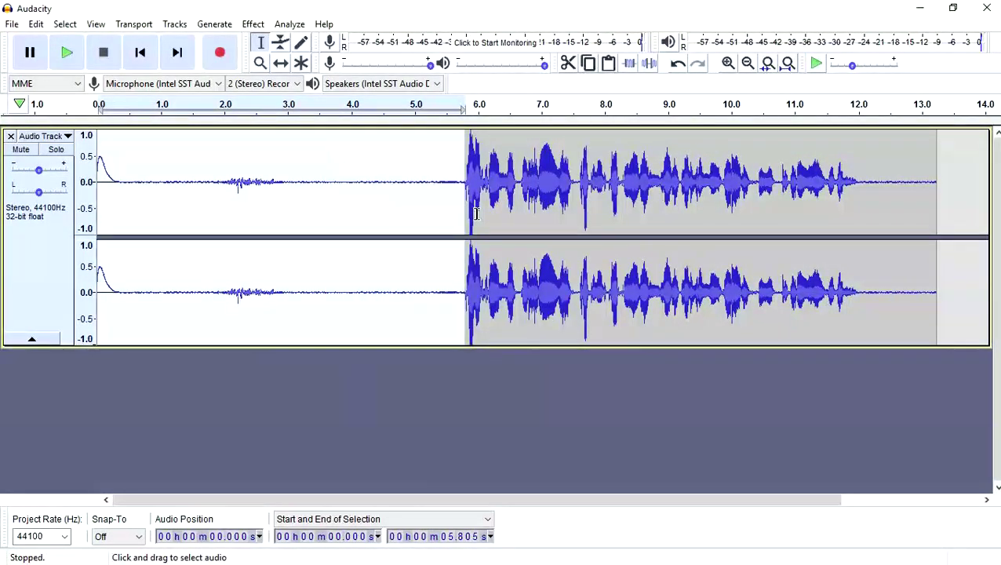
pyautogui.click(430, 405)
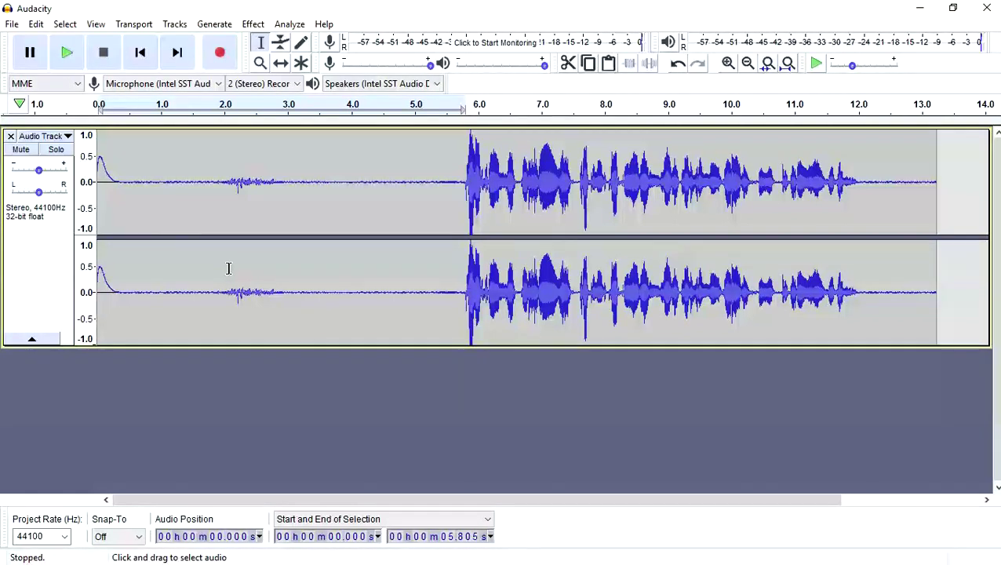
# Run Repeat Noise Reduction on the whole recording, then undo it.
pyautogui.hotkey('ctrl', 'a')
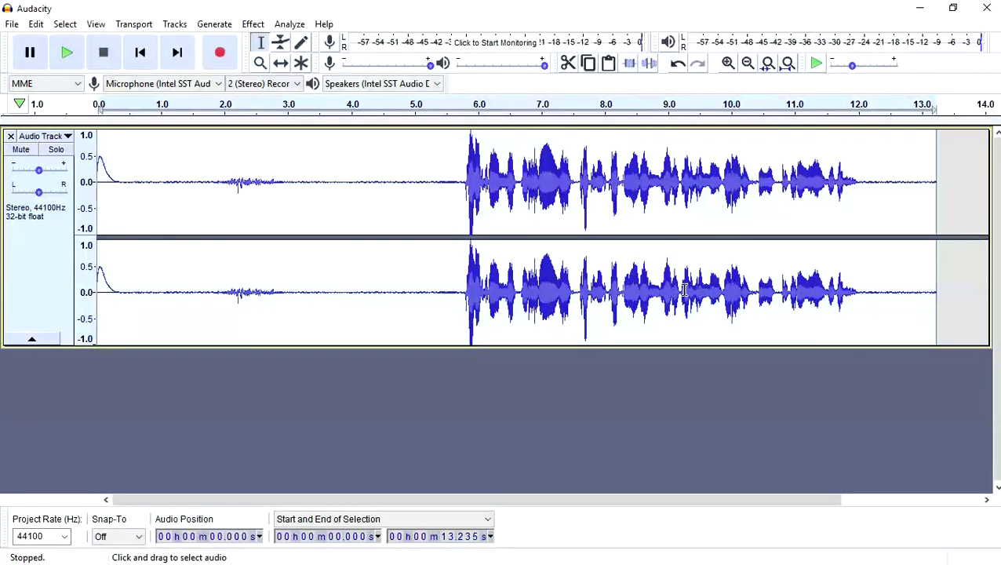
pyautogui.click(253, 24)
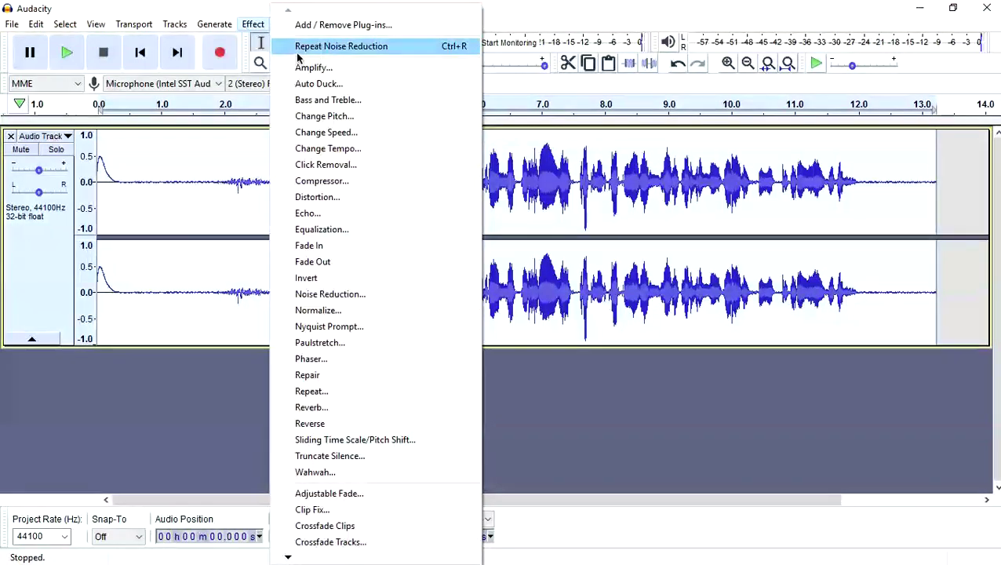
pyautogui.click(393, 46)
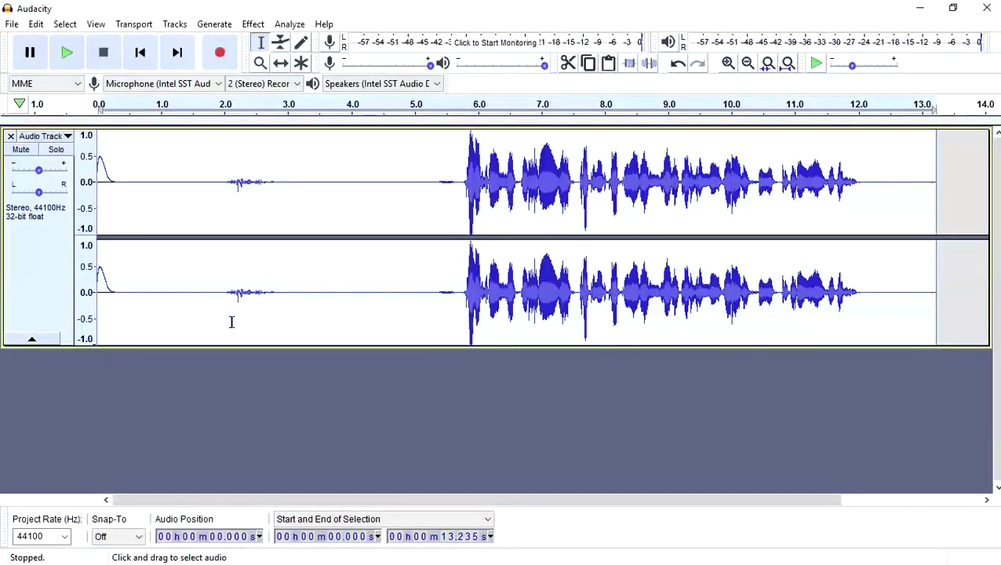
pyautogui.hotkey('ctrl', 'z')
# Select the leftover noise burst from about 2 to 2.9 seconds.
pyautogui.hotkey('ctrl', 'a')
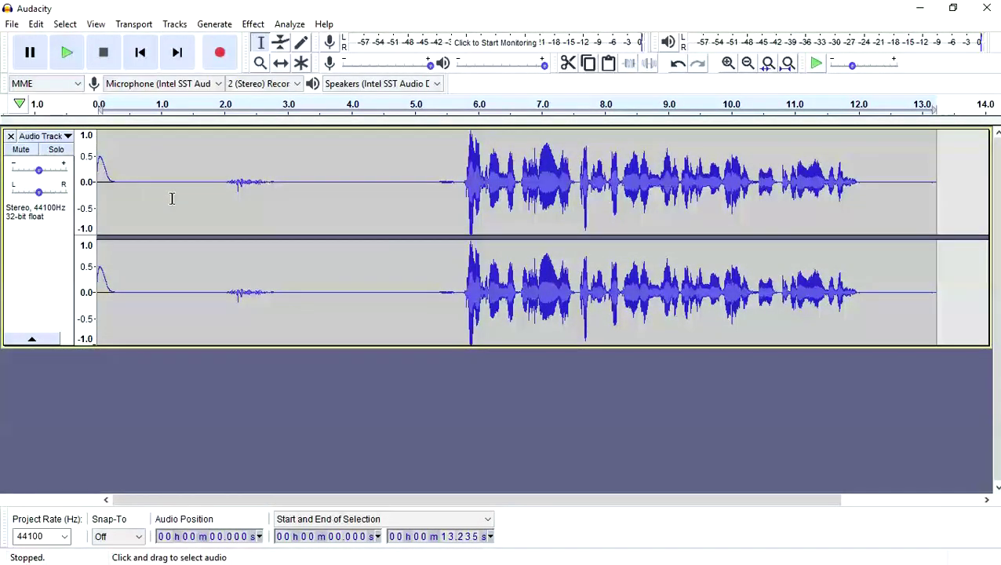
pyautogui.moveTo(225, 185); pyautogui.dragTo(284, 274)
pyautogui.click(294, 378)
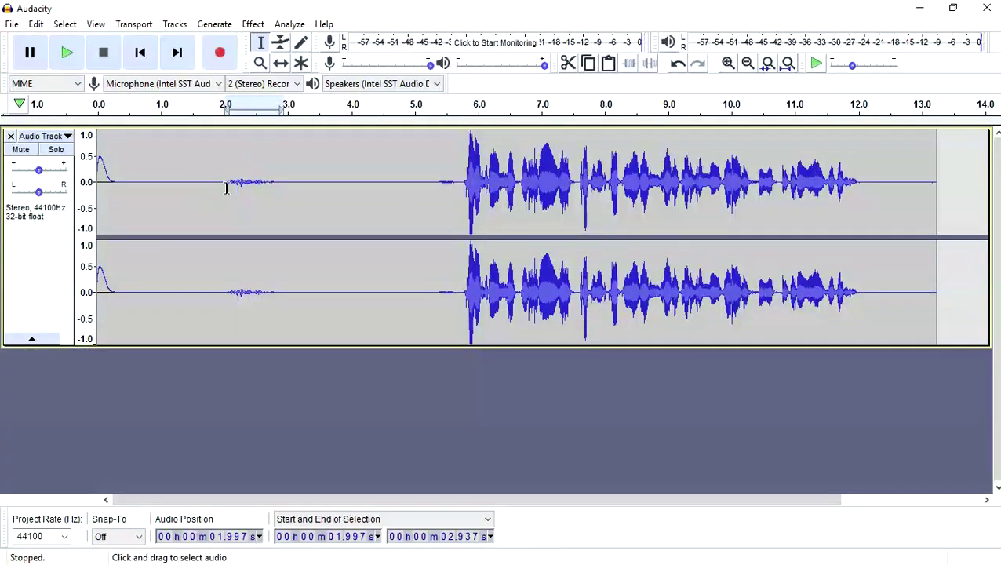
# Capture the leftover noise from 1.95 to 3.04 s as the new noise profile.
pyautogui.click(220, 186)
pyautogui.moveTo(221, 186); pyautogui.dragTo(288, 192)
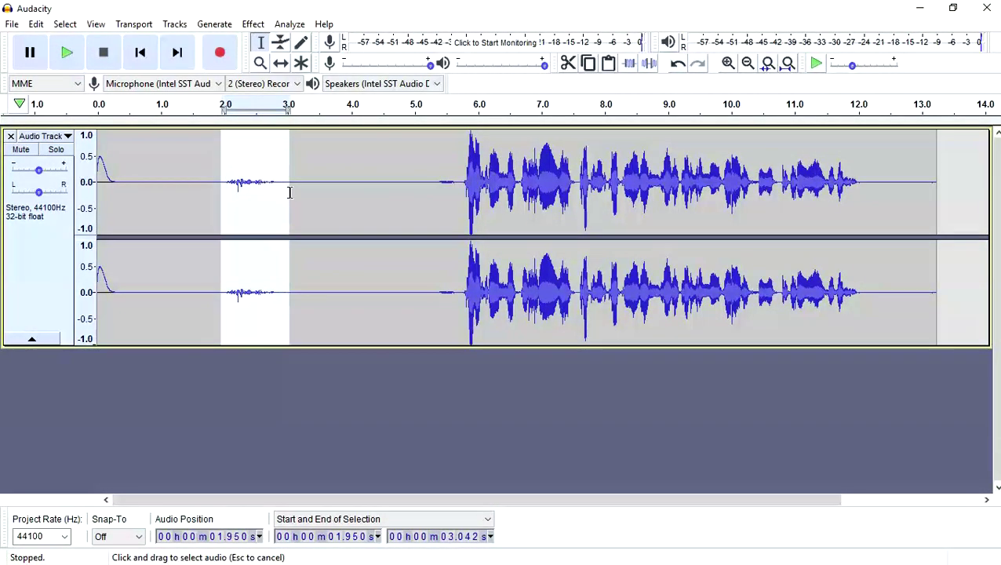
pyautogui.click(253, 24)
pyautogui.click(335, 295)
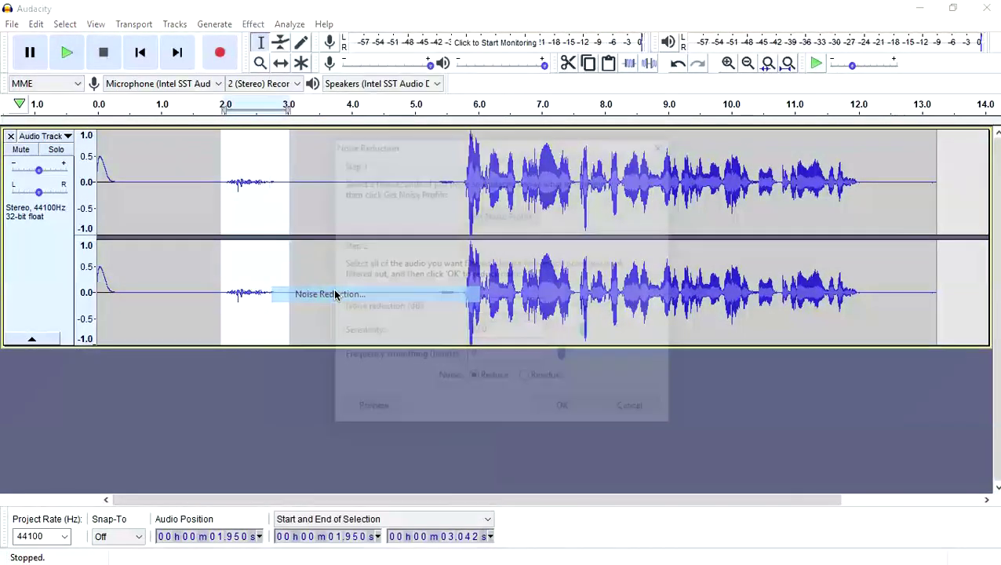
pyautogui.click(503, 217)
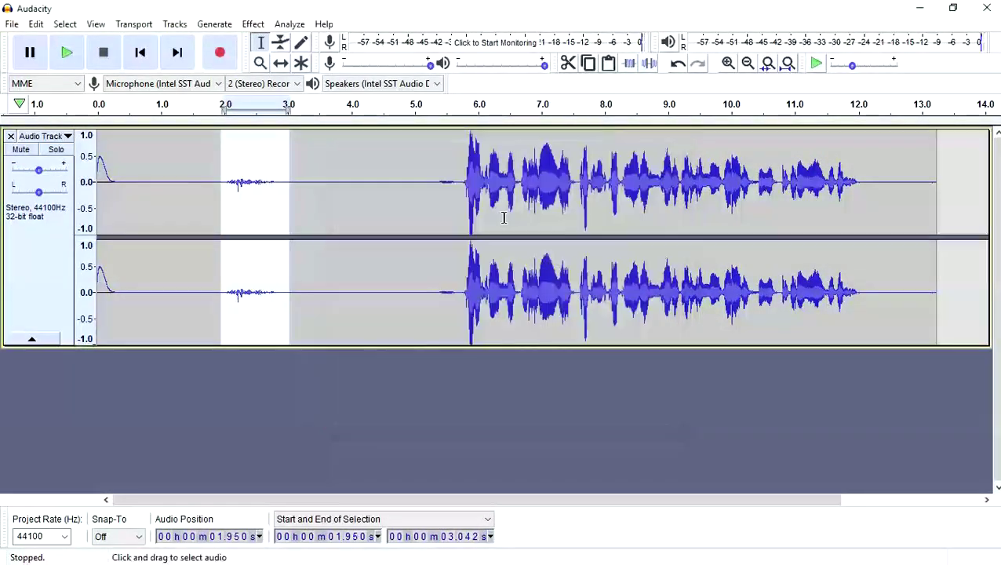
# Apply Repeat Noise Reduction to the entire recording.
pyautogui.click(315, 259)
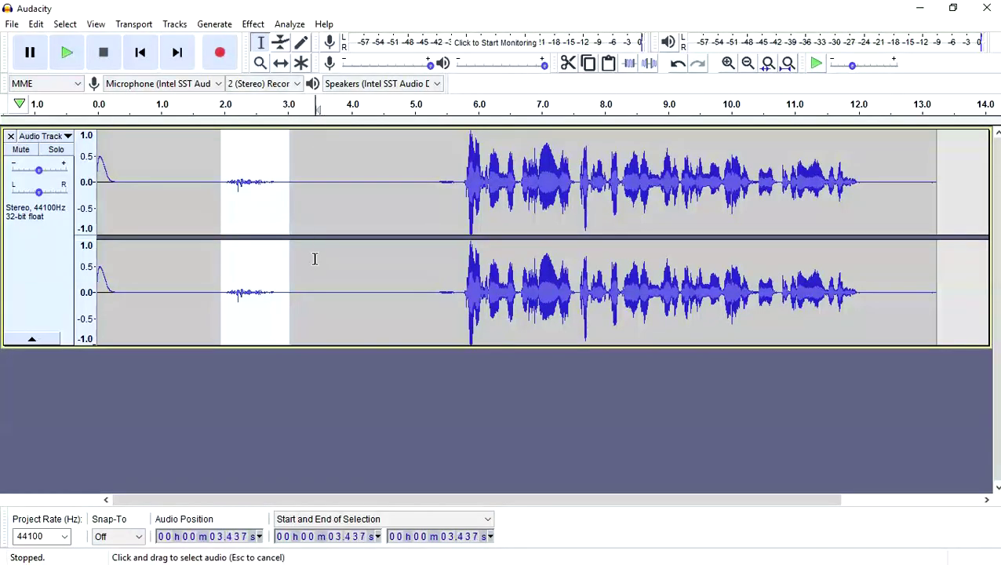
pyautogui.hotkey('ctrl', 'a')
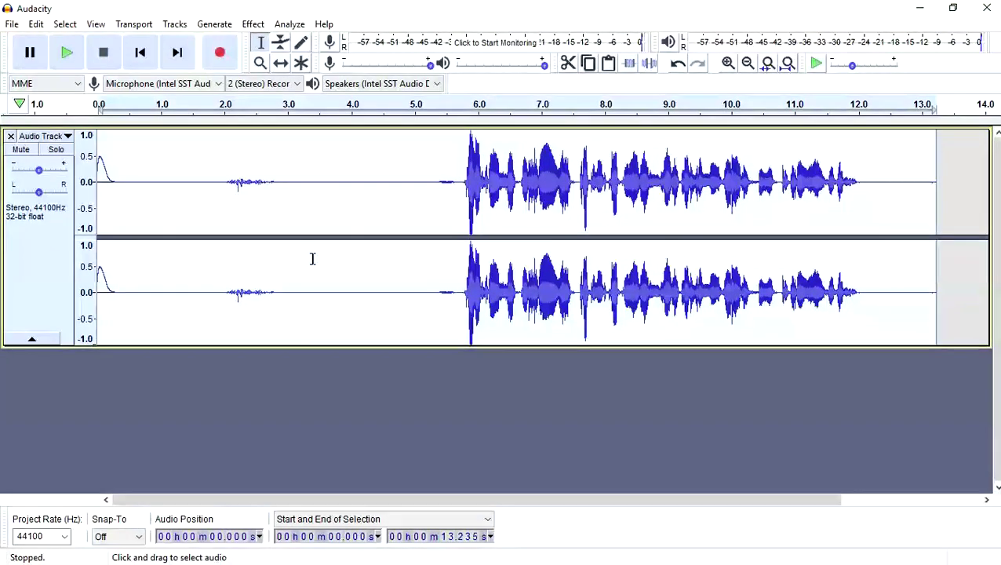
pyautogui.click(253, 23)
pyautogui.click(337, 45)
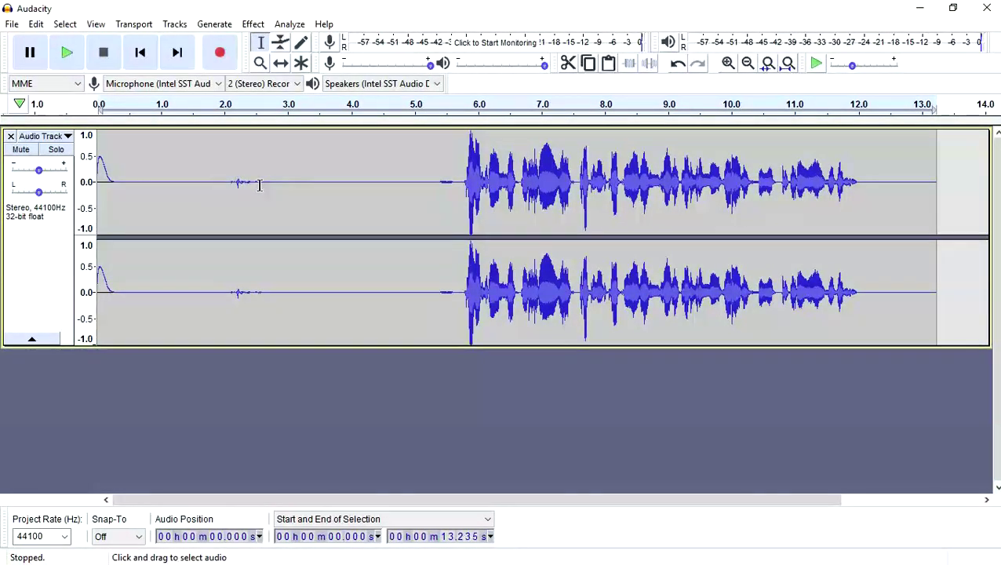
# Apply Repeat Noise Reduction five times to the 1.9–2.8 s noise, then deselect.
pyautogui.moveTo(218, 183); pyautogui.dragTo(275, 196)
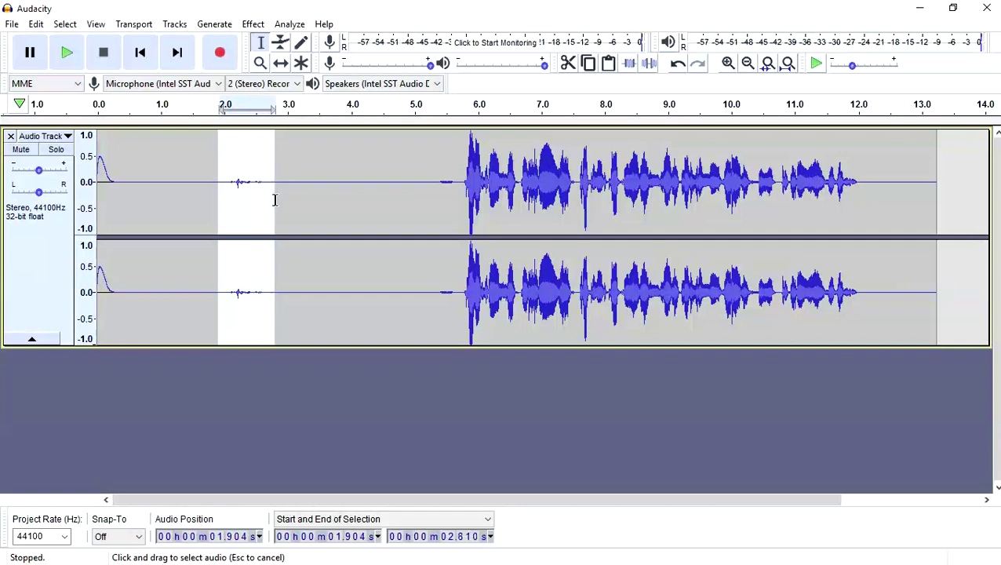
pyautogui.click(254, 24)
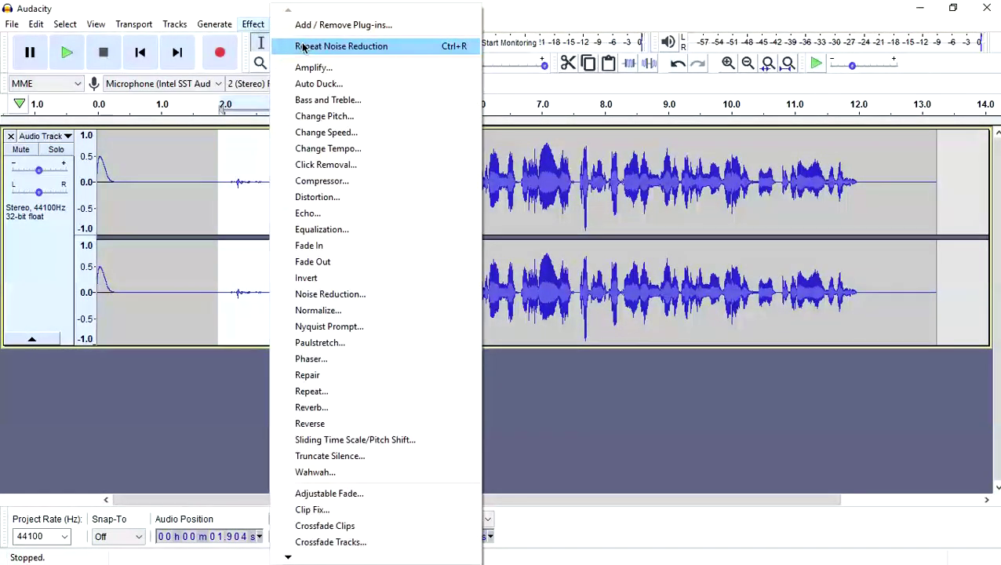
pyautogui.click(303, 46)
pyautogui.click(253, 24)
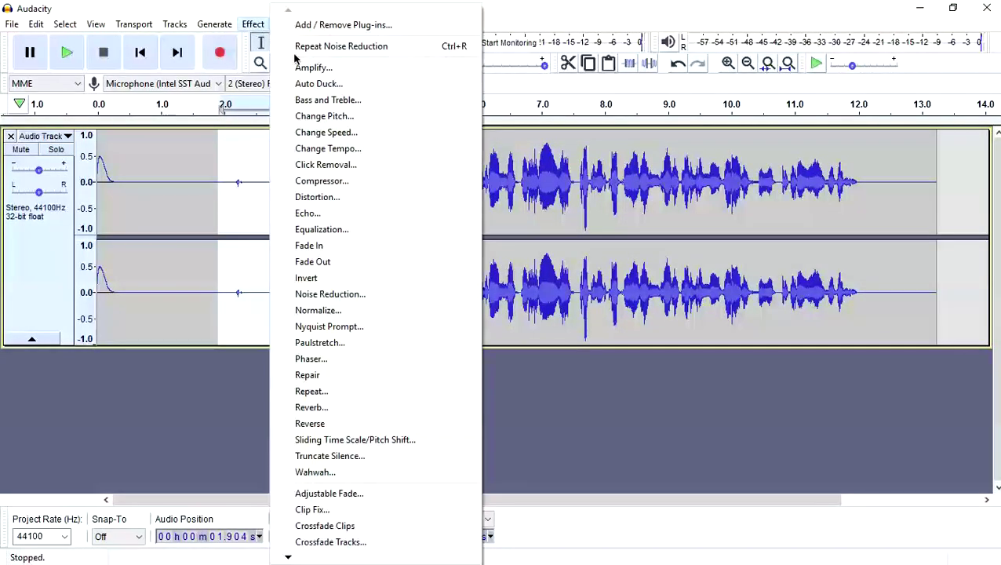
pyautogui.click(326, 47)
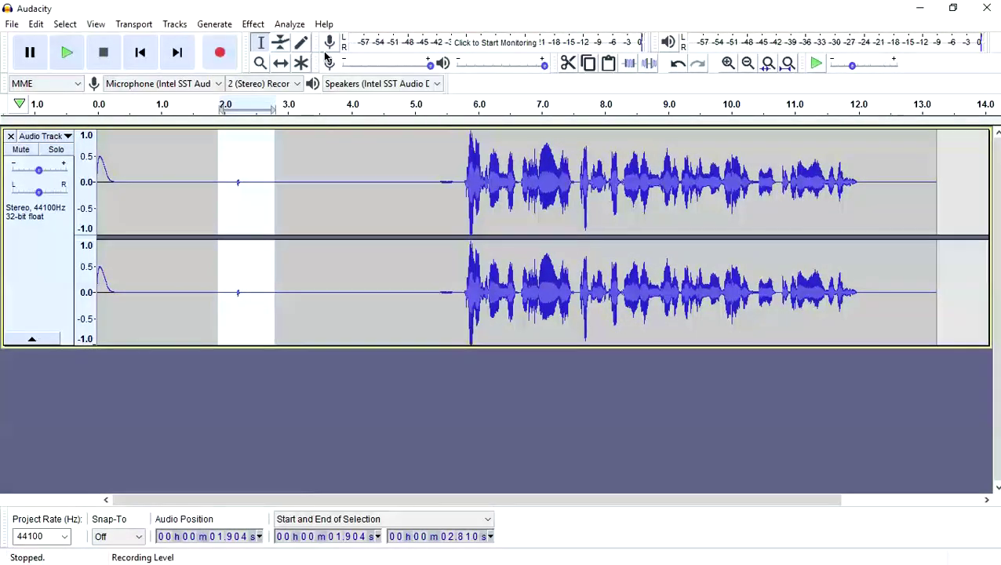
pyautogui.click(253, 24)
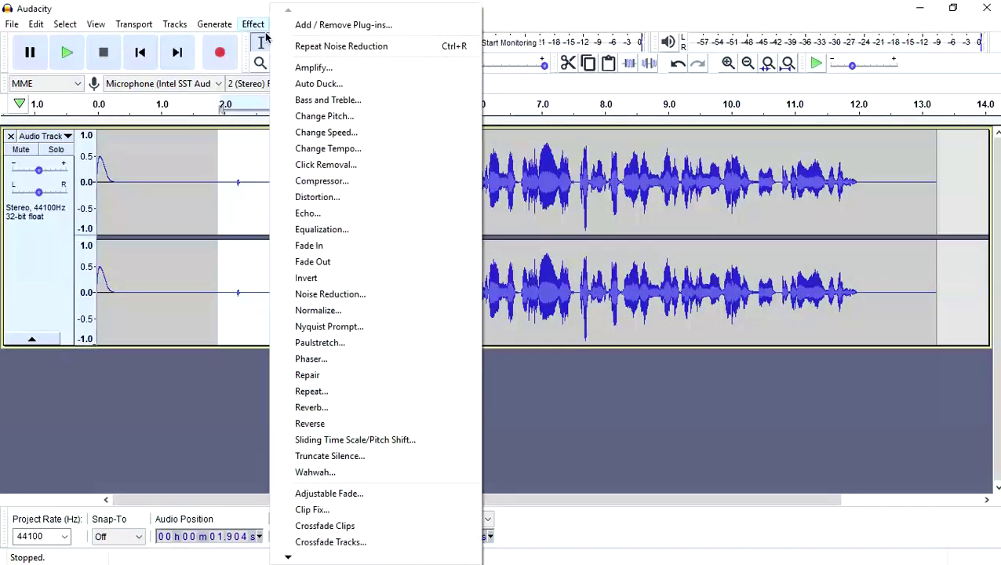
pyautogui.click(324, 47)
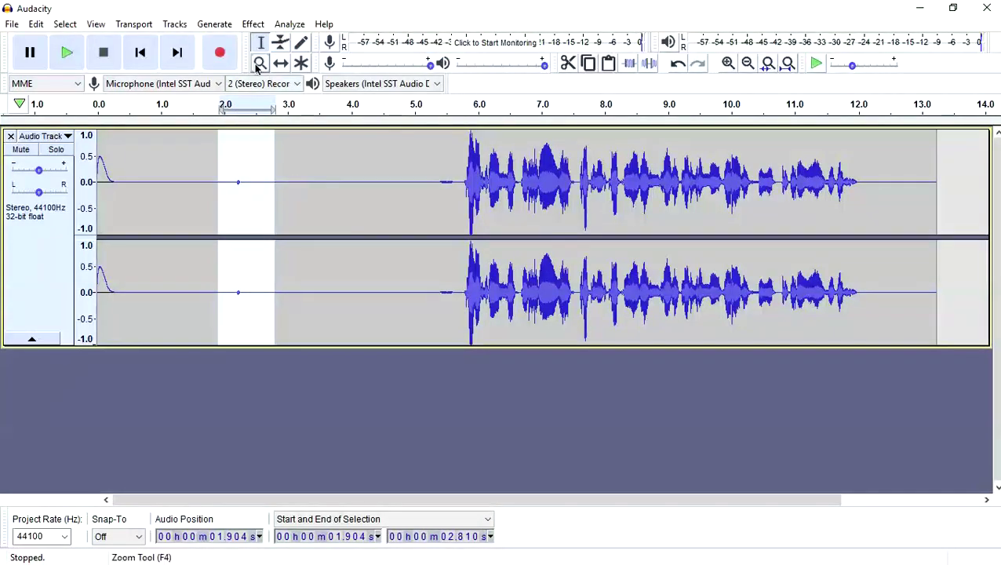
pyautogui.click(253, 24)
pyautogui.click(292, 46)
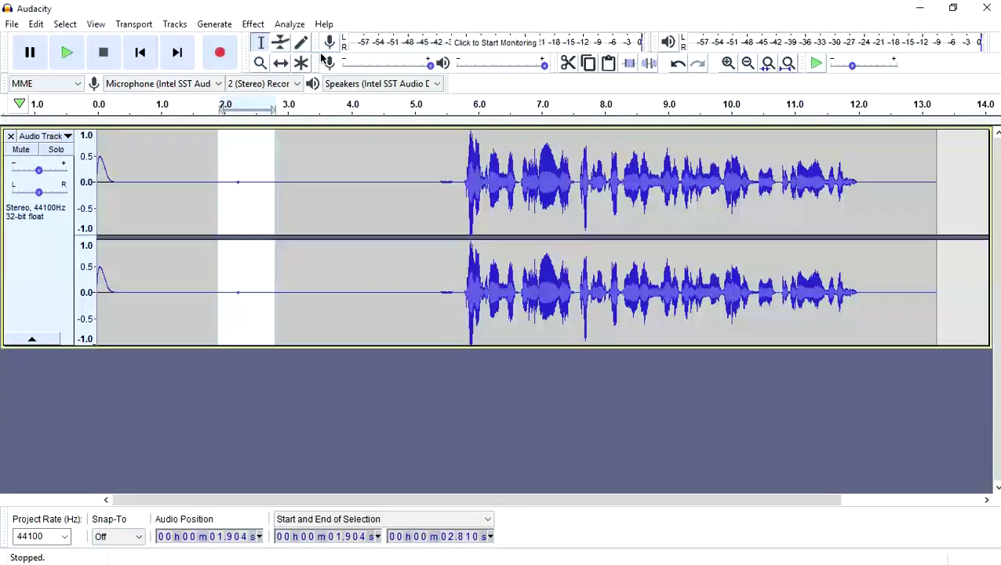
pyautogui.click(252, 24)
pyautogui.click(324, 46)
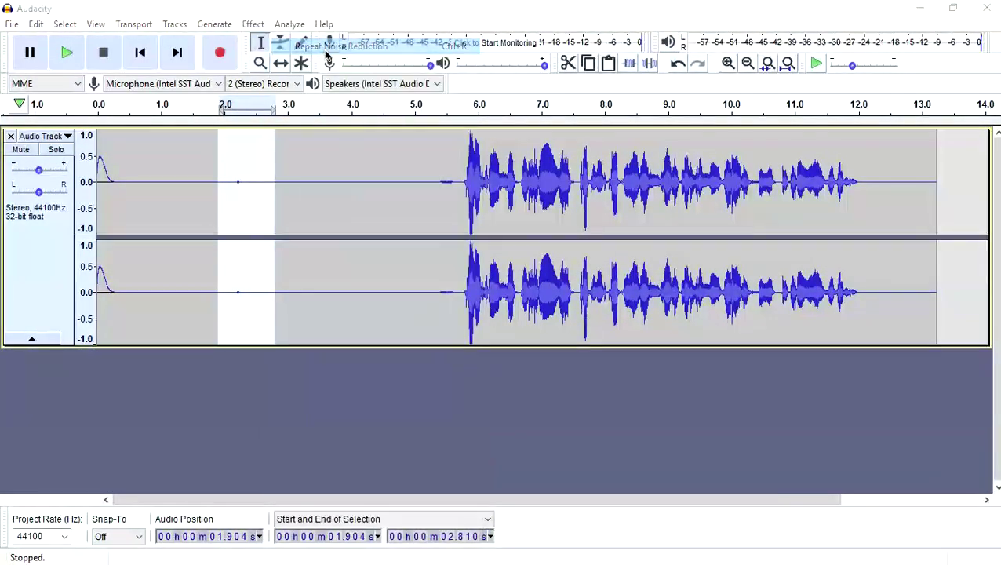
pyautogui.hotkey('ctrl', 'shift', 'a')
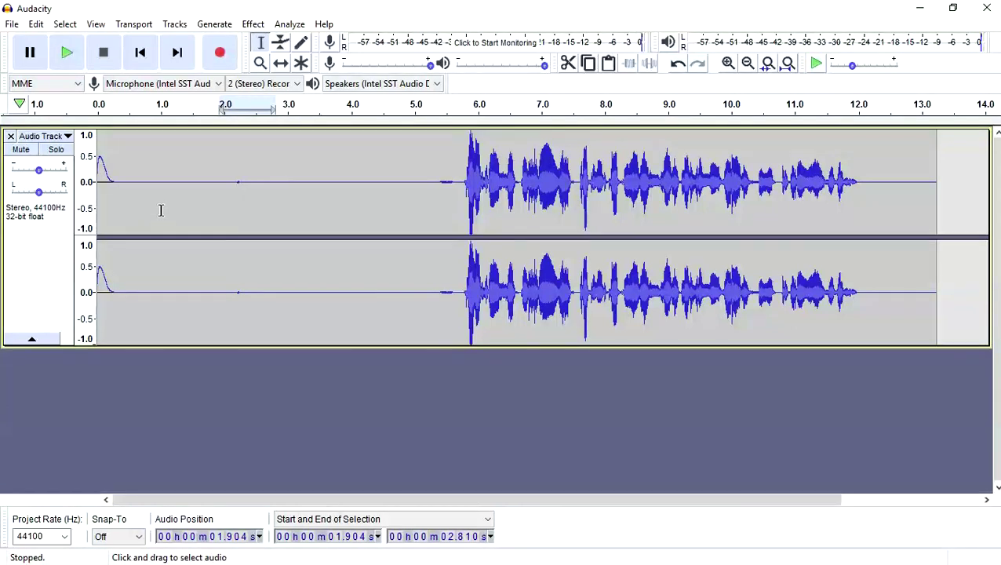
pyautogui.moveTo(102, 174); pyautogui.dragTo(452, 195)
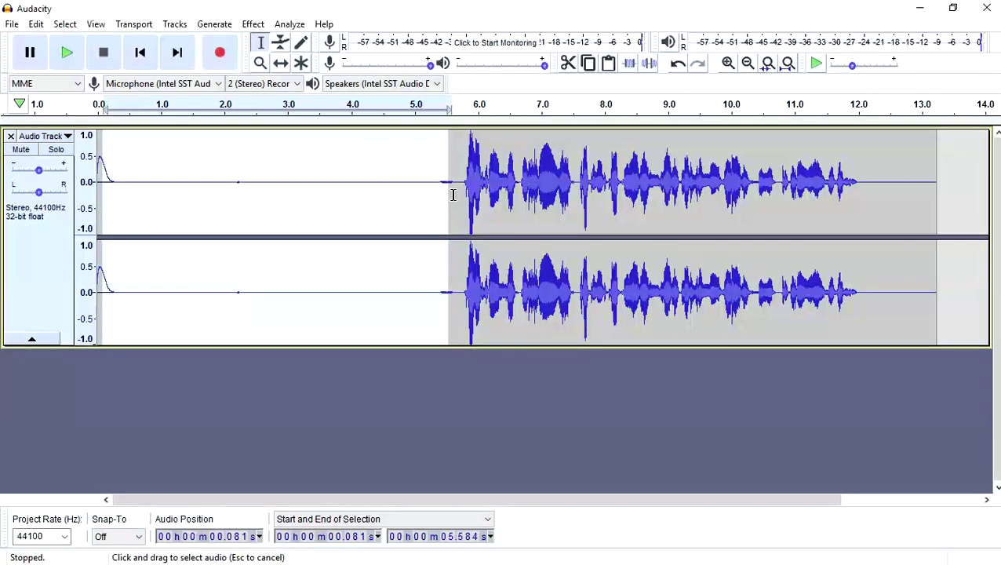
pyautogui.click(252, 26)
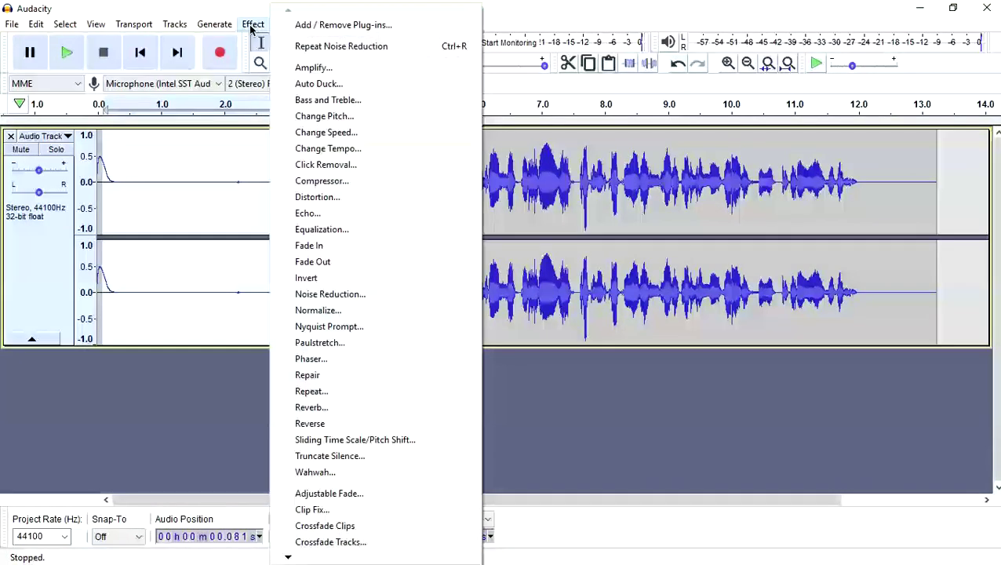
pyautogui.press('Escape')
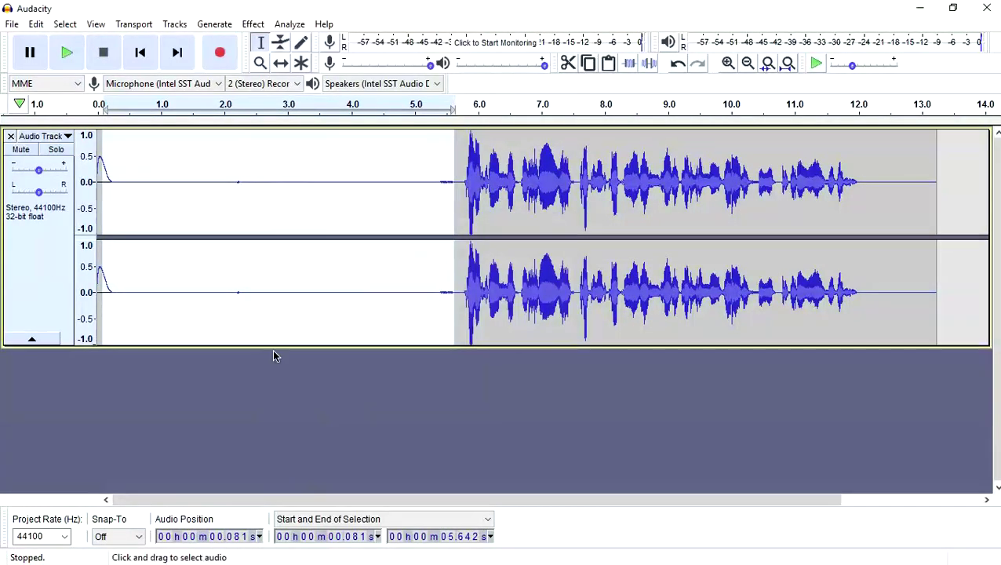
pyautogui.click(274, 356)
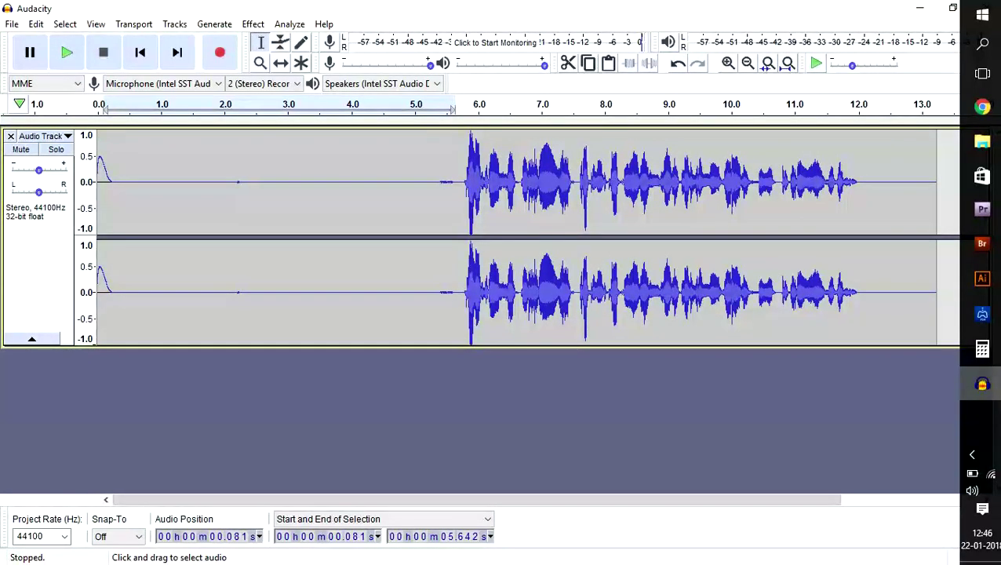
pyautogui.moveTo(981, 383)
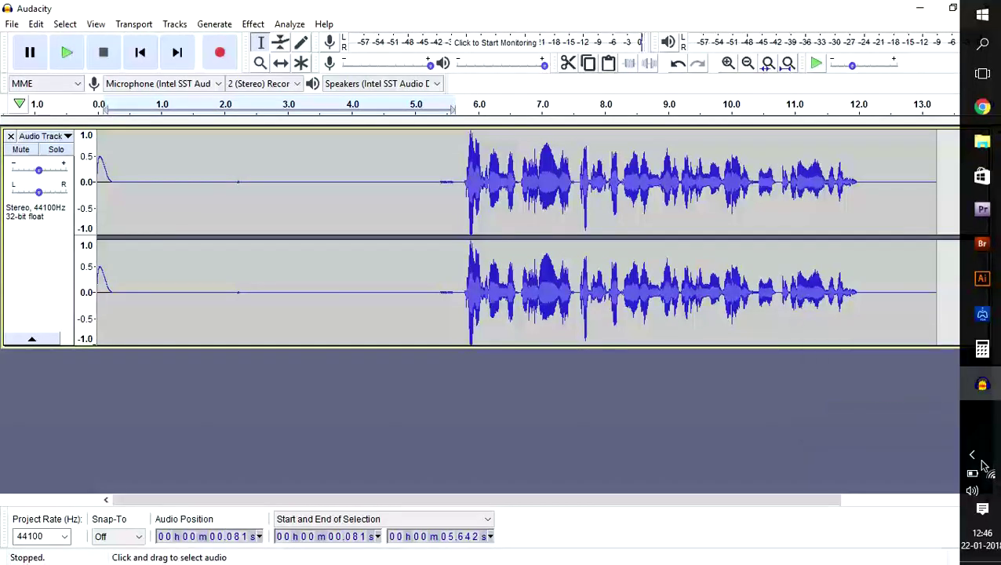